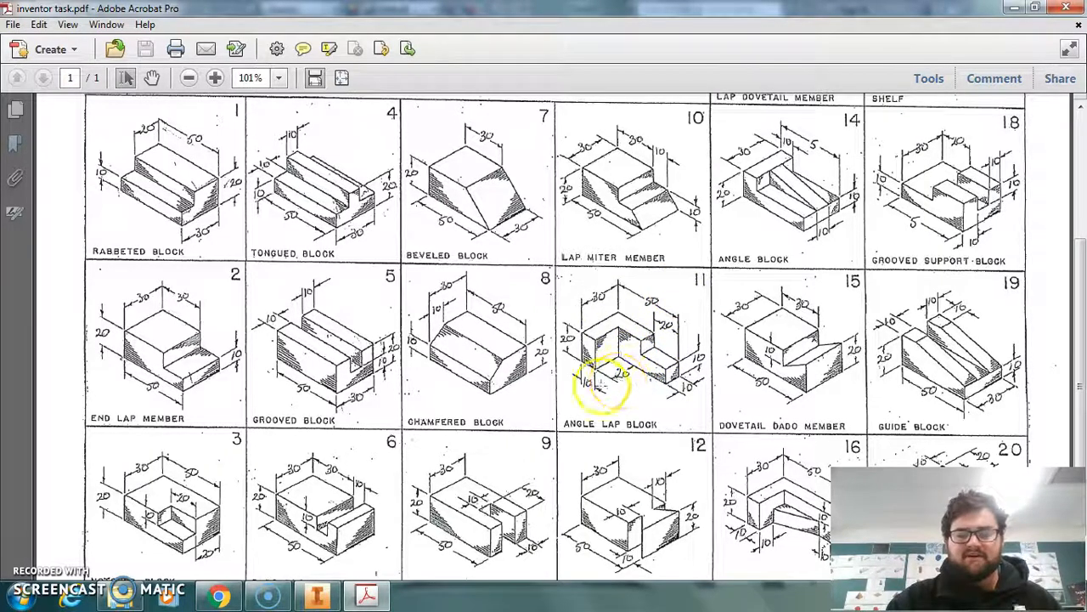
Switch to the Inventor part and start a 2D sketch on the horizontal XZ plane, viewed from above.
{"action": "left_click", "coordinate": [316, 595]}
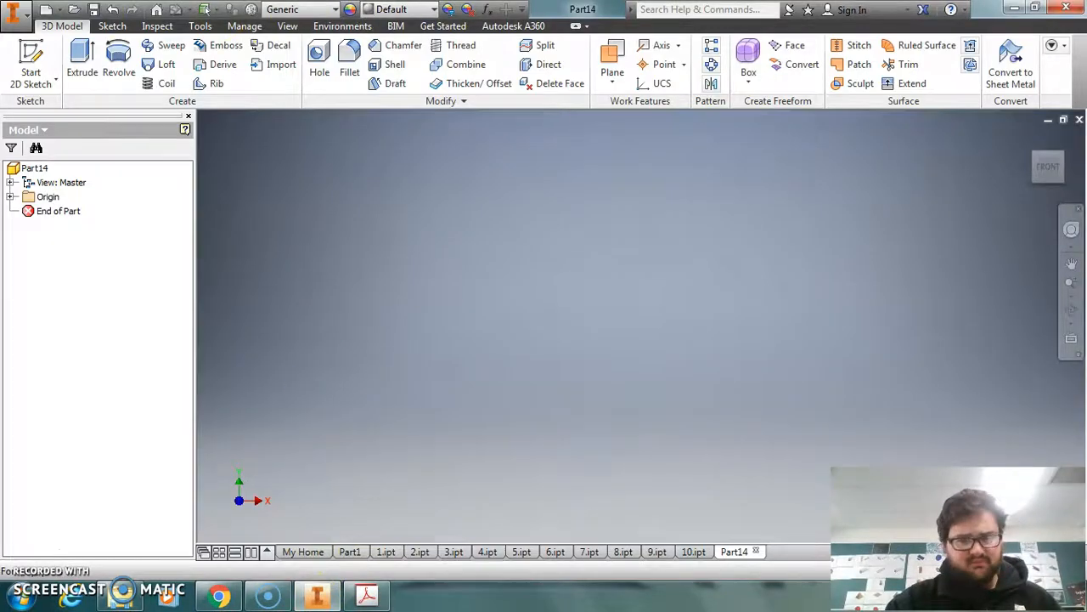
{"action": "left_click", "coordinate": [30, 70]}
{"action": "left_click", "coordinate": [528, 334]}
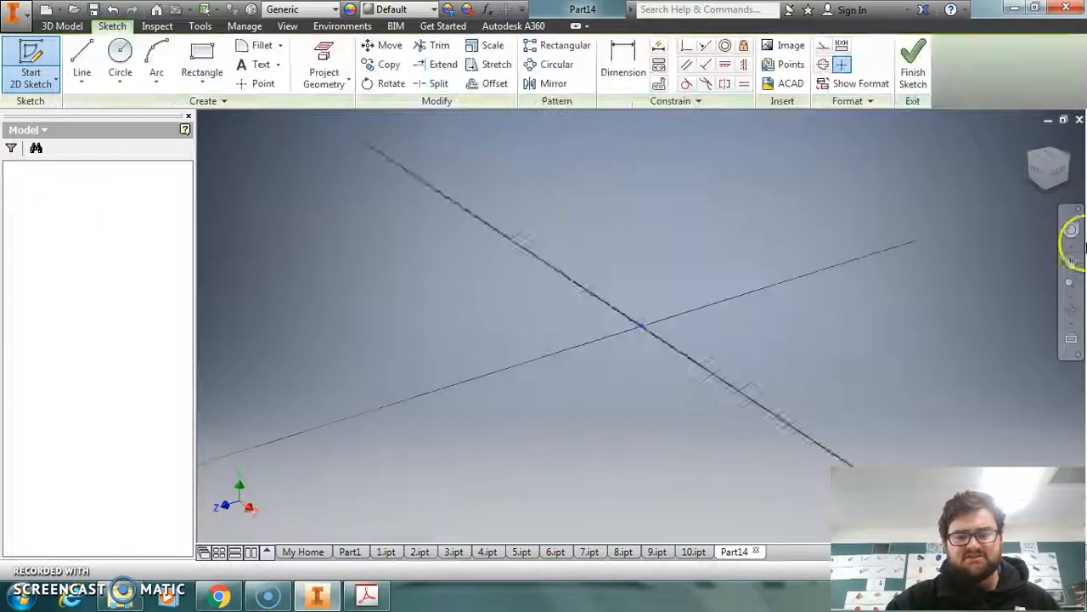
{"action": "left_click", "coordinate": [1056, 144]}
Draw a 20 mm horizontal line starting at the origin.
{"action": "left_click", "coordinate": [81, 58]}
{"action": "left_click", "coordinate": [641, 326]}
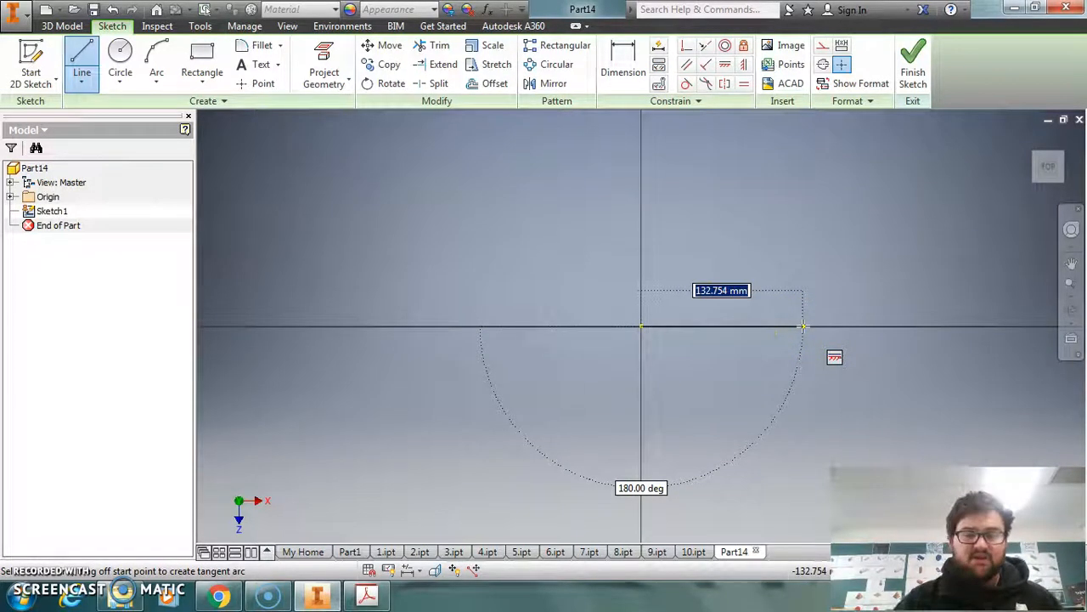
{"action": "type", "text": "20"}
{"action": "key", "text": "Tab"}
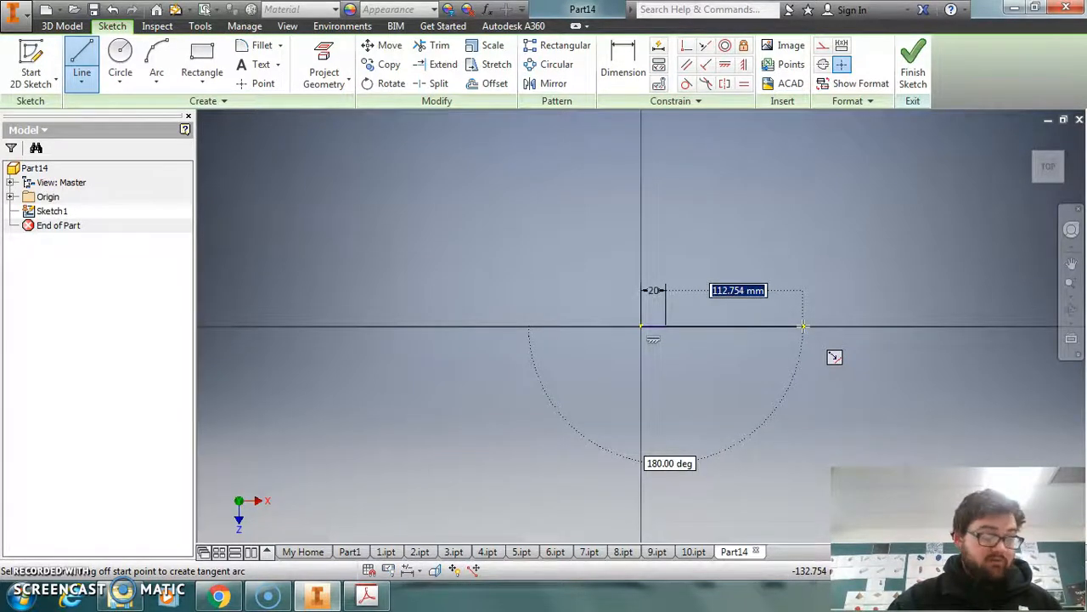
End the line command and set the horizontal base line's length to 30 mm.
{"action": "left_click", "coordinate": [1050, 168]}
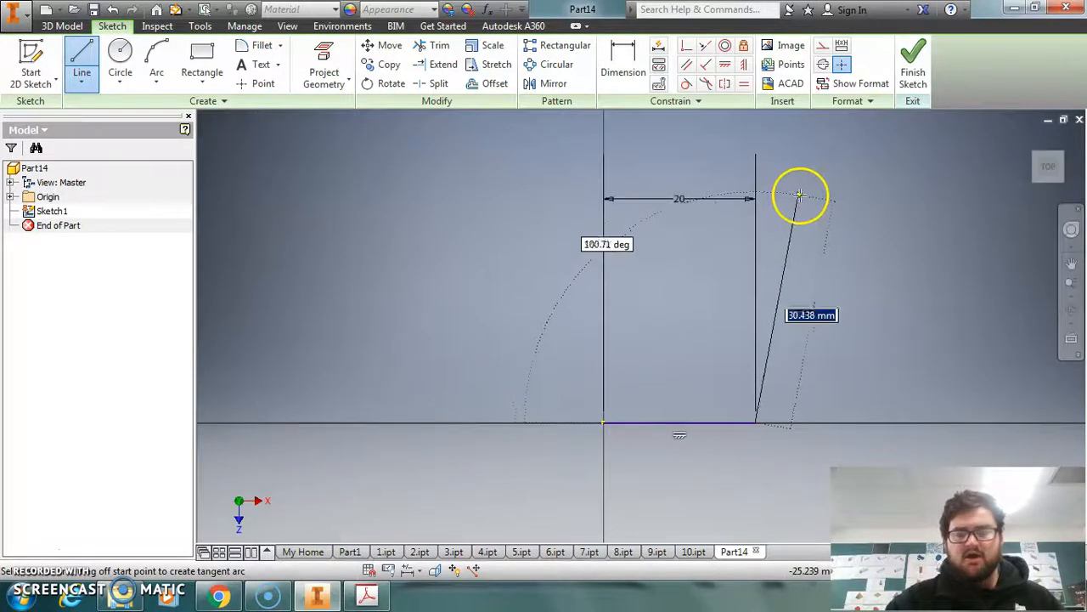
{"action": "right_click", "coordinate": [850, 248]}
{"action": "left_click", "coordinate": [909, 248]}
{"action": "double_click", "coordinate": [683, 200]}
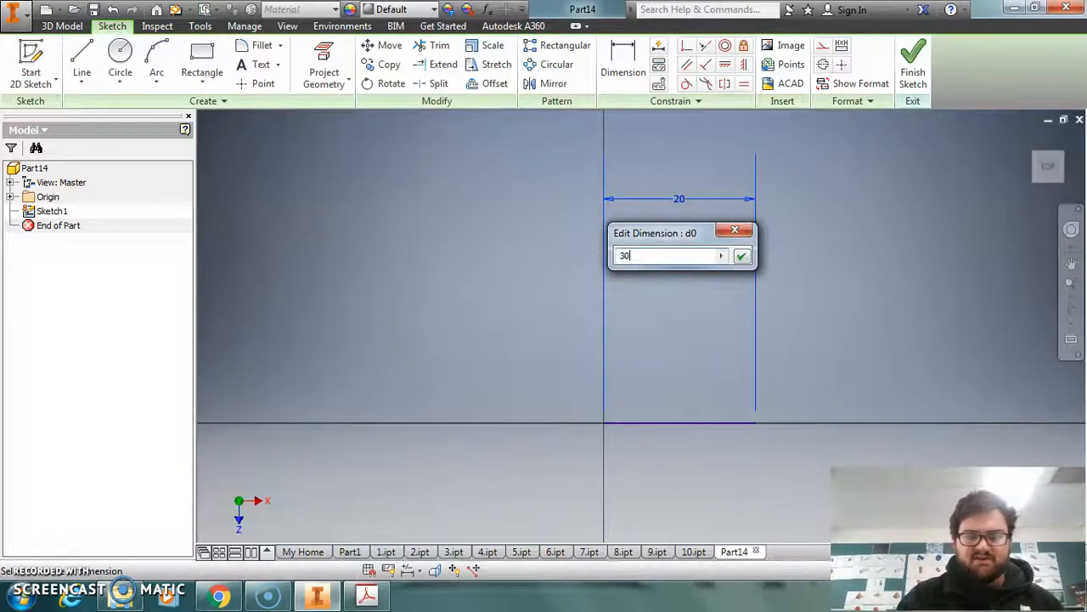
{"action": "key", "text": "Return"}
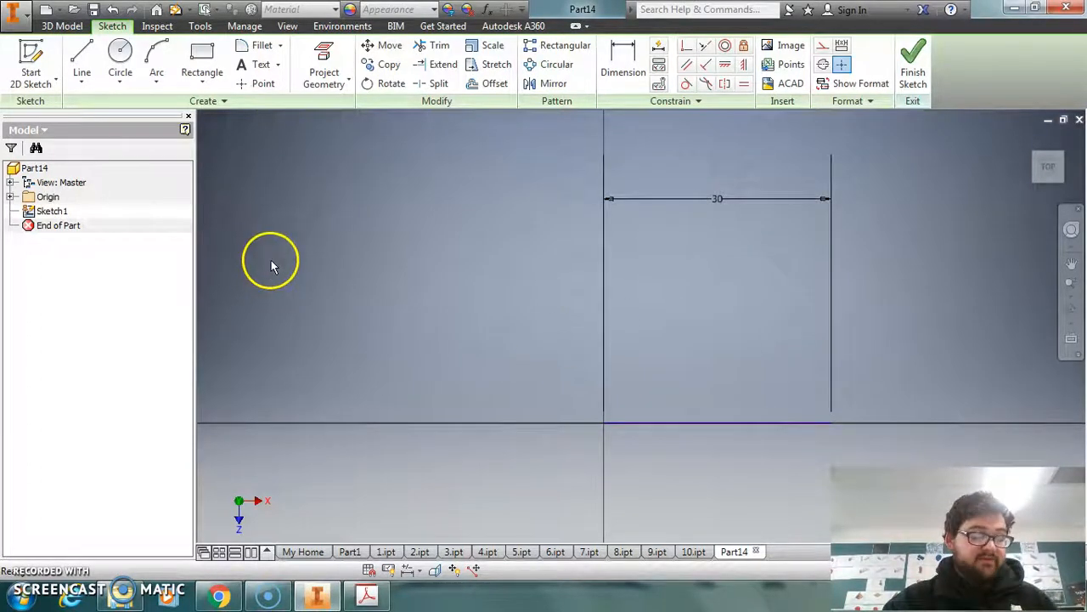
Draw a 50 mm vertical line upward from the origin.
{"action": "left_click", "coordinate": [82, 58]}
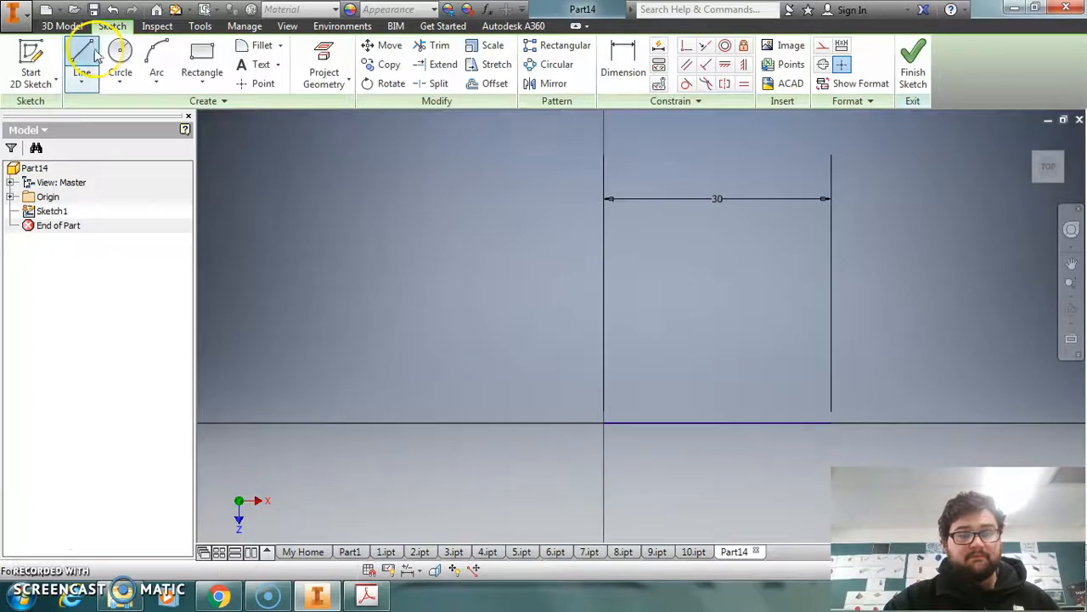
{"action": "left_click", "coordinate": [603, 422]}
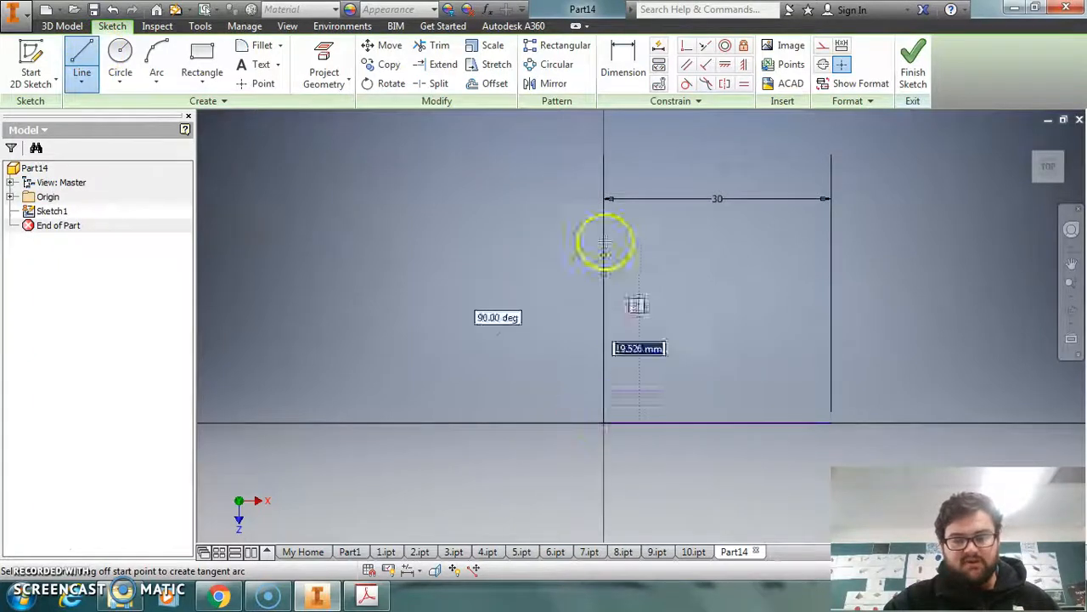
{"action": "type", "text": "50"}
{"action": "key", "text": "Tab"}
{"action": "left_click", "coordinate": [583, 158]}
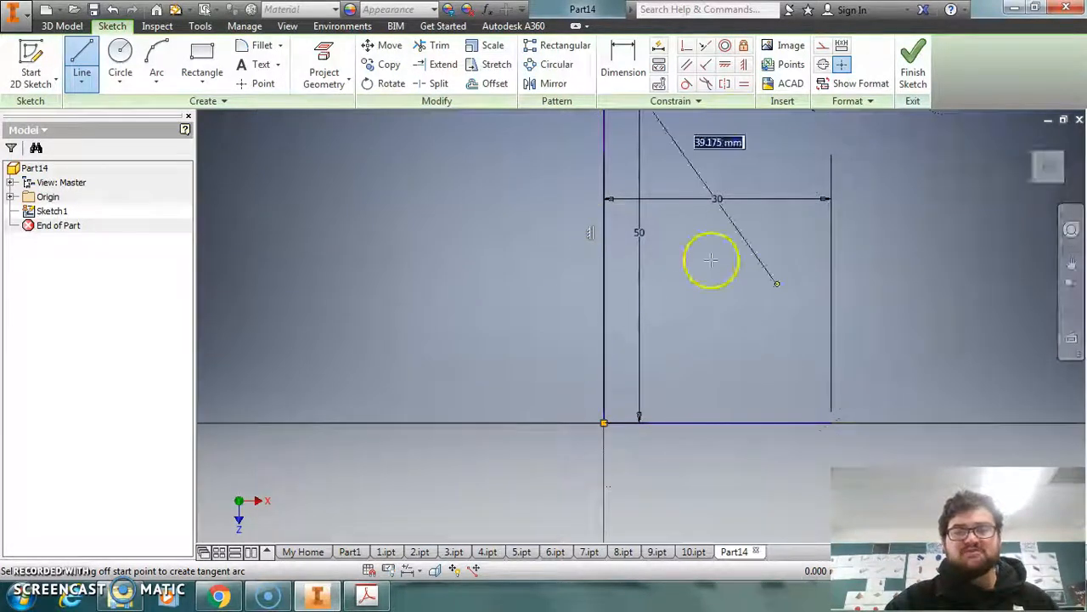
Continue from the upper end of the 50 mm line with a 10 mm horizontal line toward the base line's side.
{"action": "left_click", "coordinate": [1049, 166]}
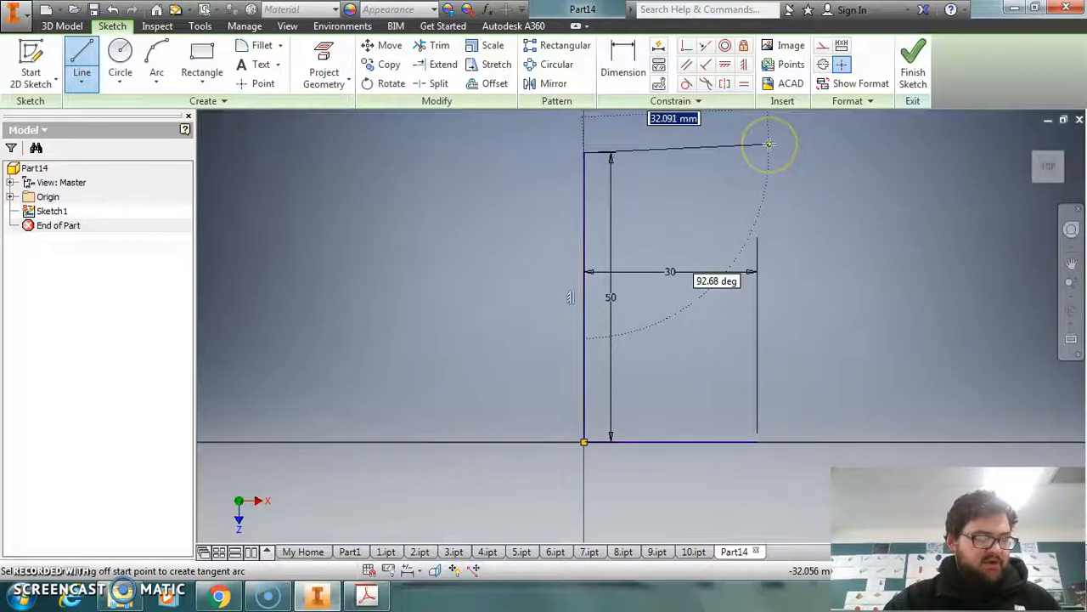
{"action": "left_click", "coordinate": [647, 154]}
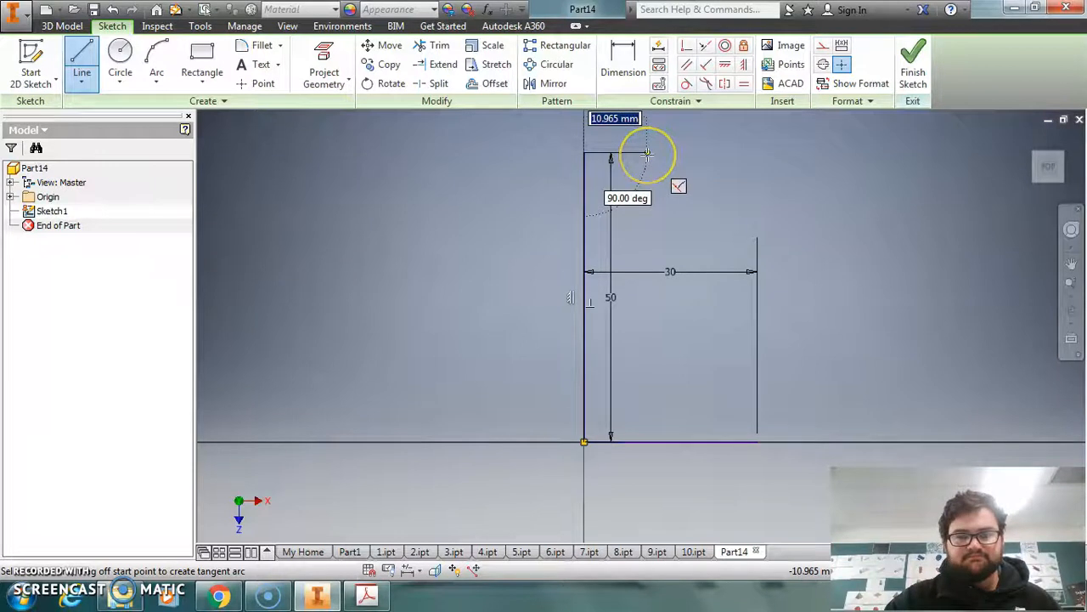
{"action": "type", "text": "10"}
{"action": "key", "text": "Return"}
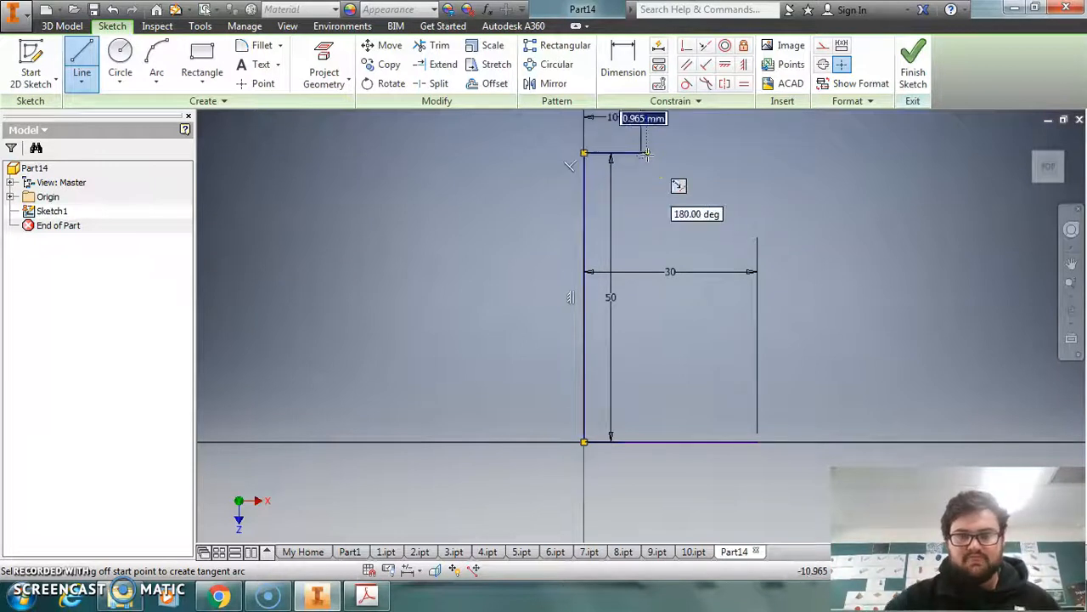
Draw a 40 mm line down from the 10 mm line and close the L-shaped profile to the free end of the base line.
{"action": "left_click", "coordinate": [644, 377]}
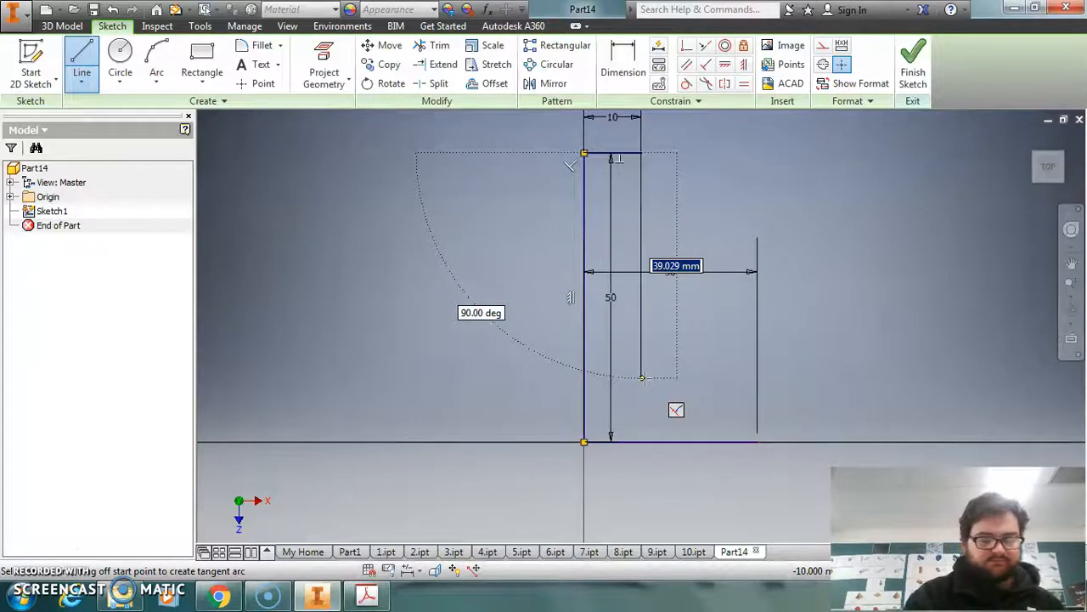
{"action": "type", "text": "4"}
{"action": "key", "text": "Return"}
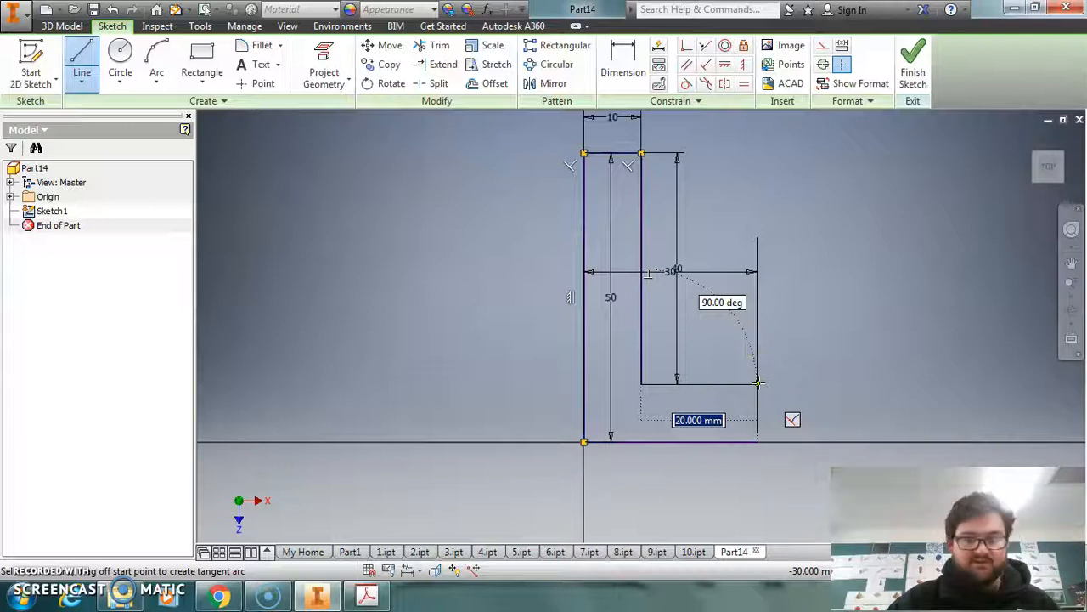
{"action": "left_click", "coordinate": [758, 384]}
{"action": "left_click", "coordinate": [758, 441]}
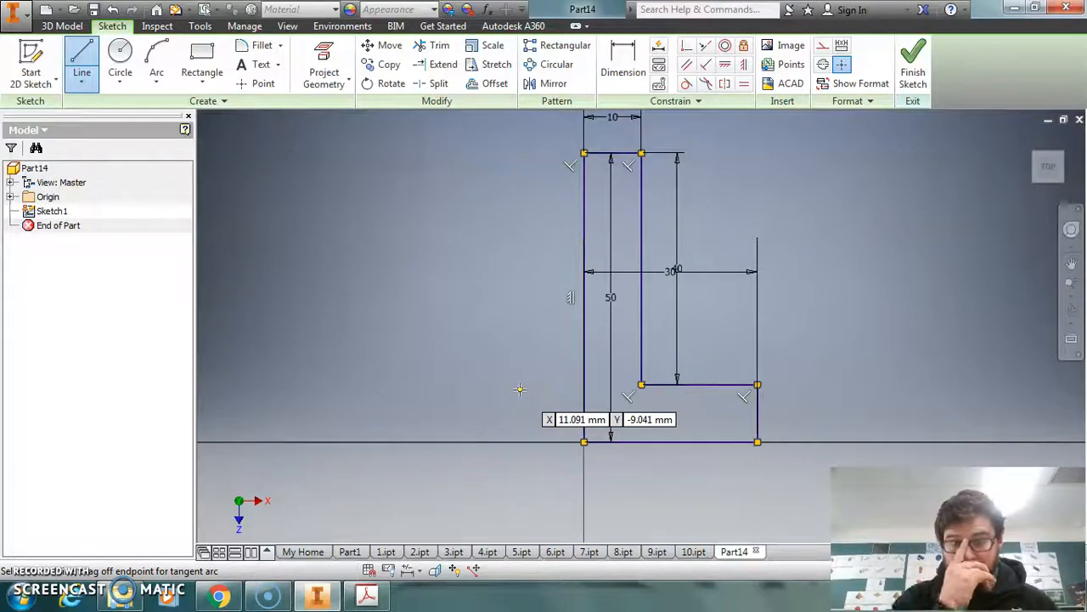
Extrude the L-shaped profile 20 mm.
{"action": "left_click", "coordinate": [63, 25]}
{"action": "left_click", "coordinate": [81, 57]}
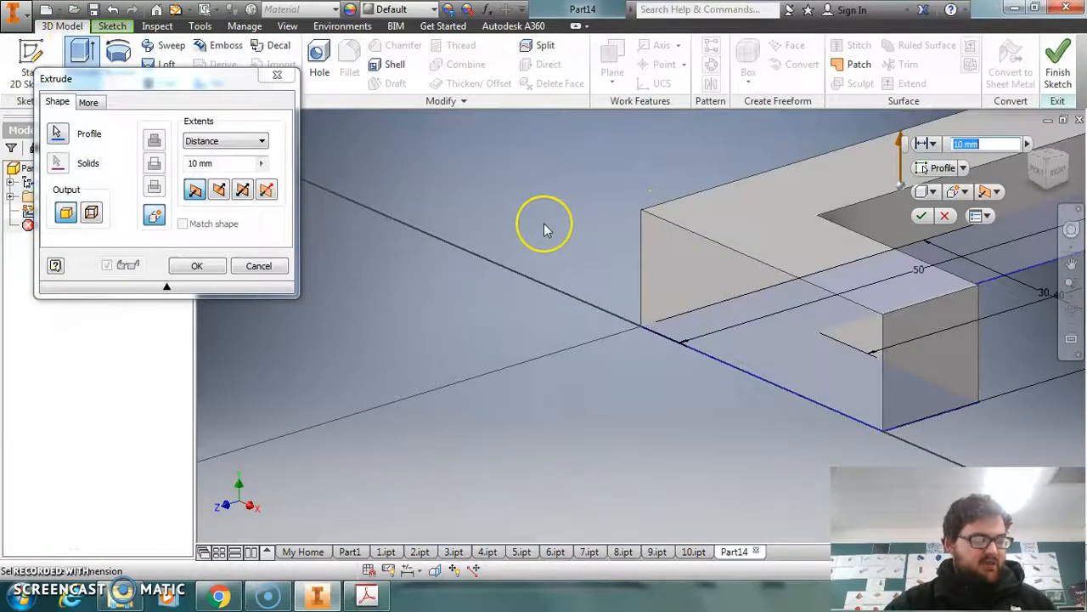
{"action": "type", "text": "2"}
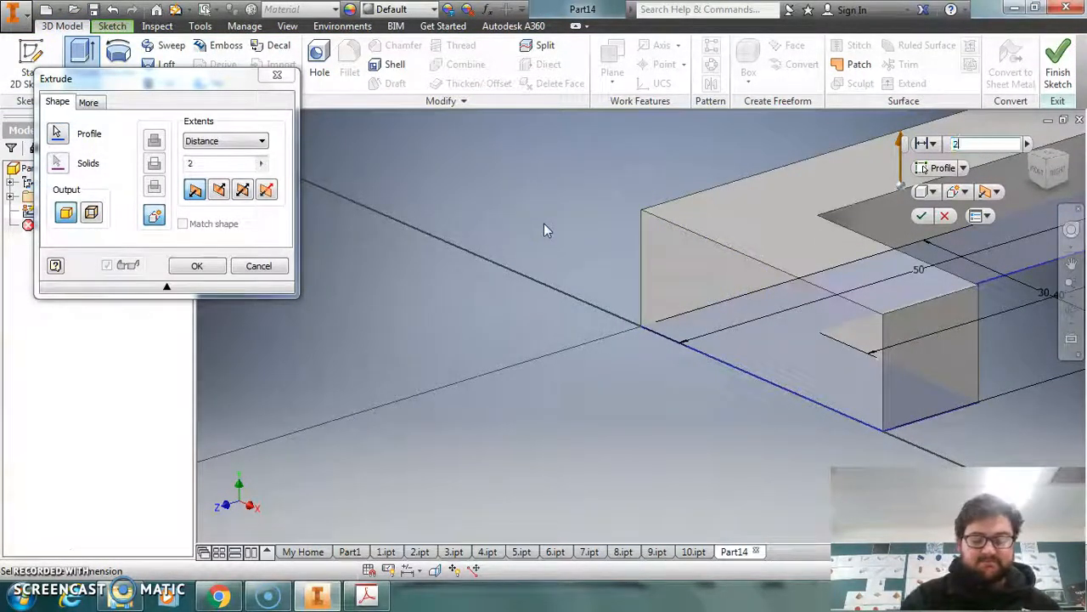
{"action": "type", "text": "0"}
{"action": "key", "text": "Return"}
Start a new sketch on the inner side face of the L-block's long leg.
{"action": "left_click", "coordinate": [1025, 154]}
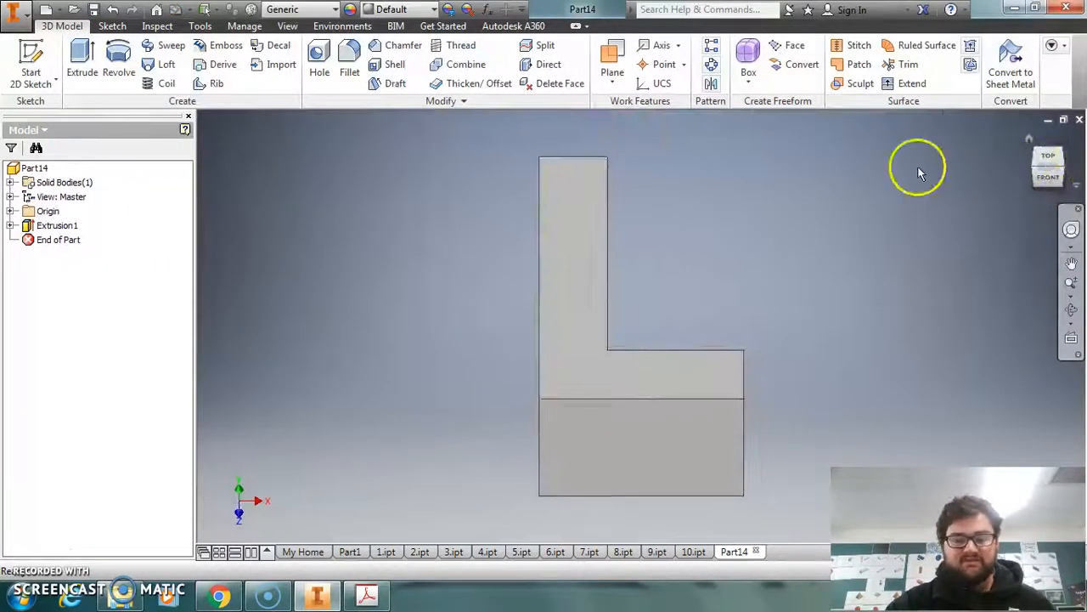
{"action": "left_click", "coordinate": [1053, 165]}
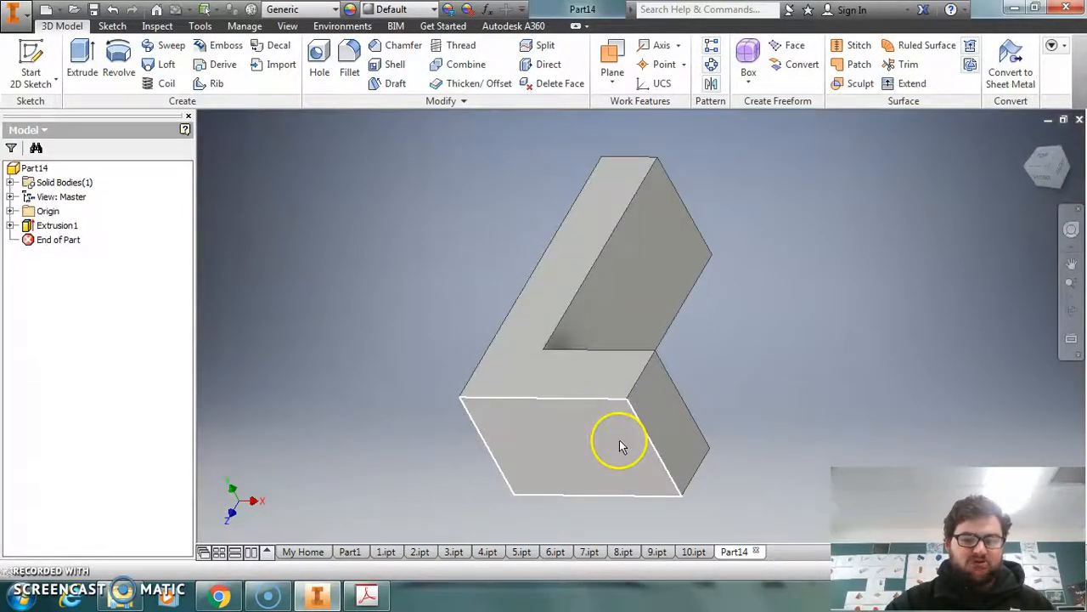
{"action": "left_click", "coordinate": [642, 301]}
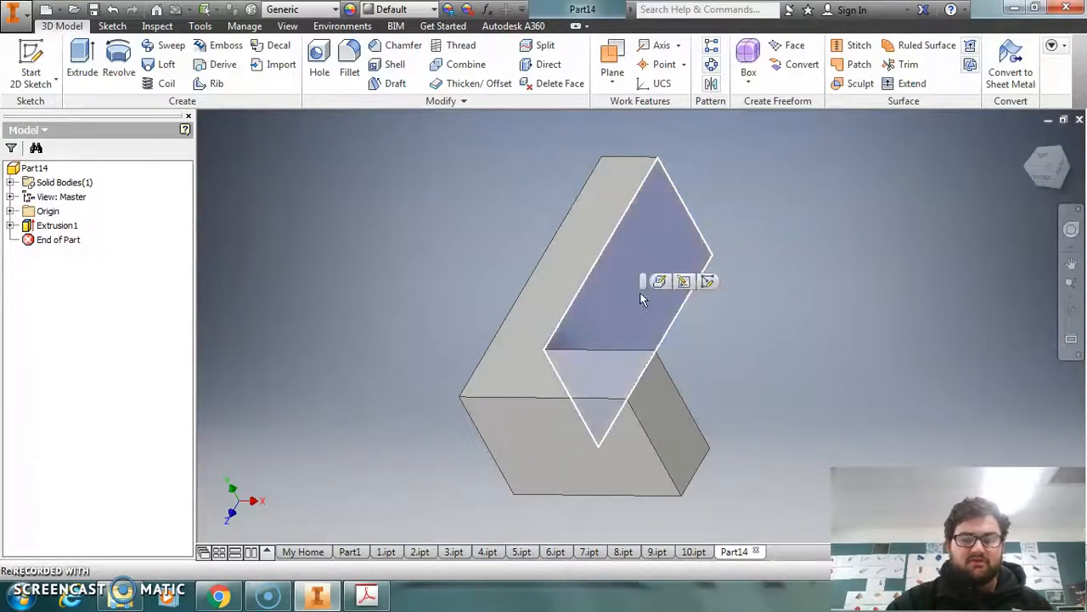
{"action": "left_click", "coordinate": [708, 281]}
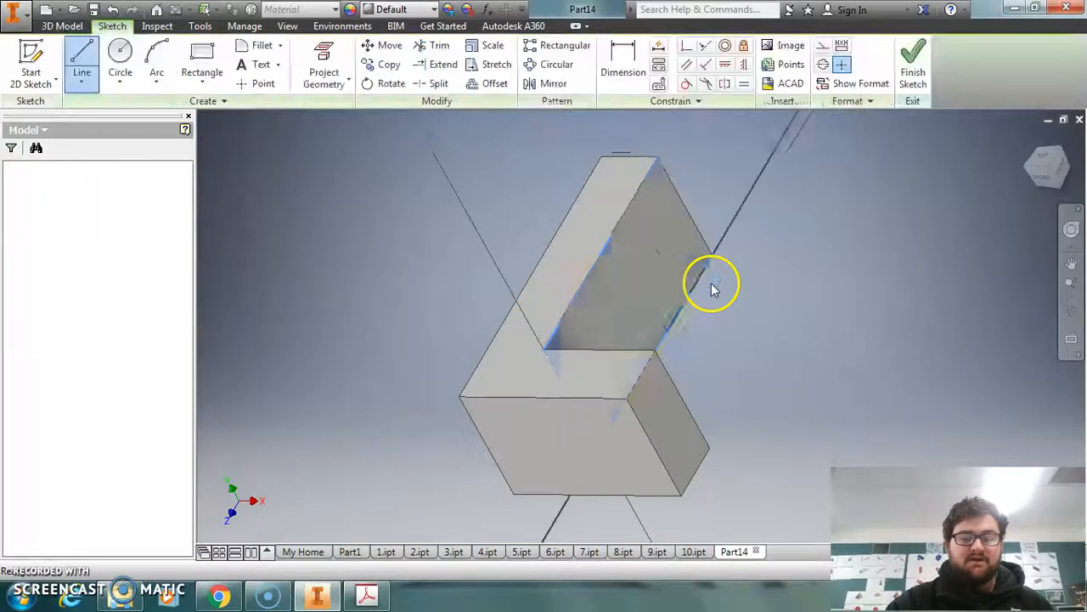
{"action": "key", "text": "Escape"}
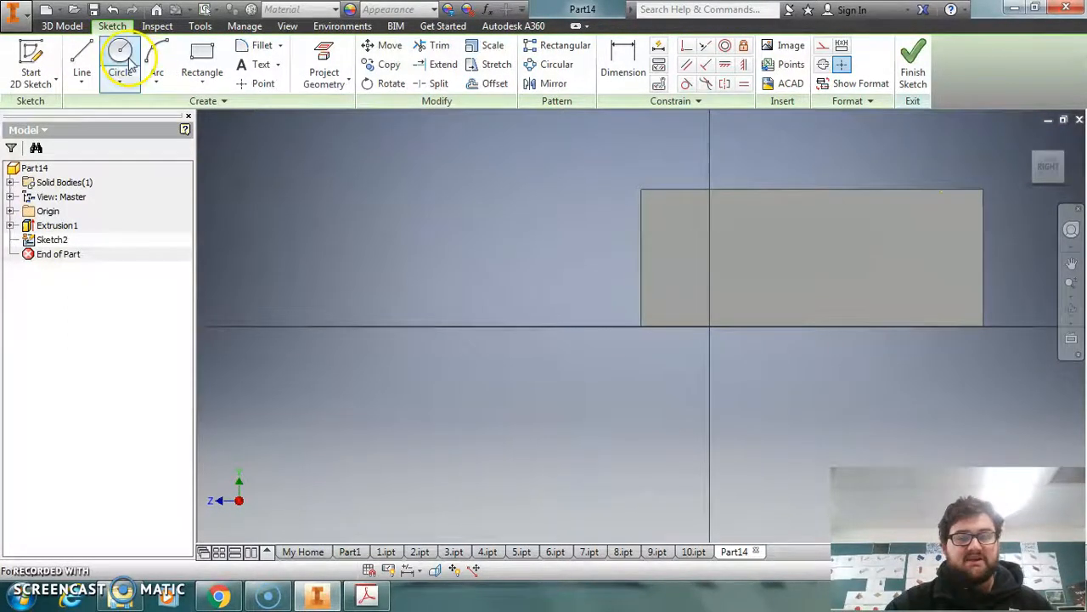
{"action": "left_click", "coordinate": [189, 58]}
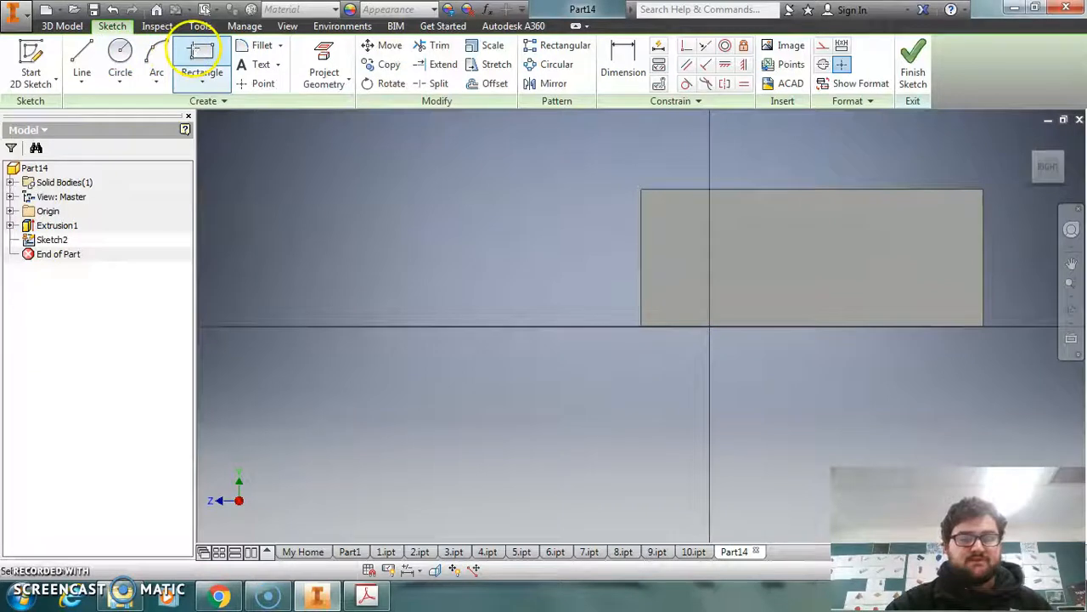
{"action": "left_click", "coordinate": [983, 190]}
{"action": "left_click", "coordinate": [983, 189]}
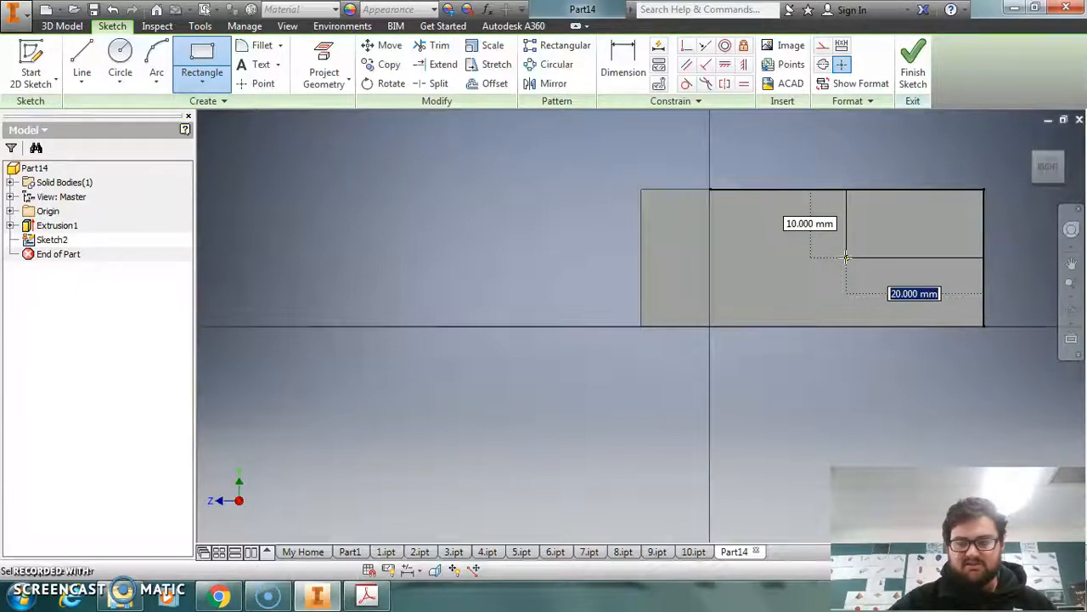
{"action": "key", "text": "Return"}
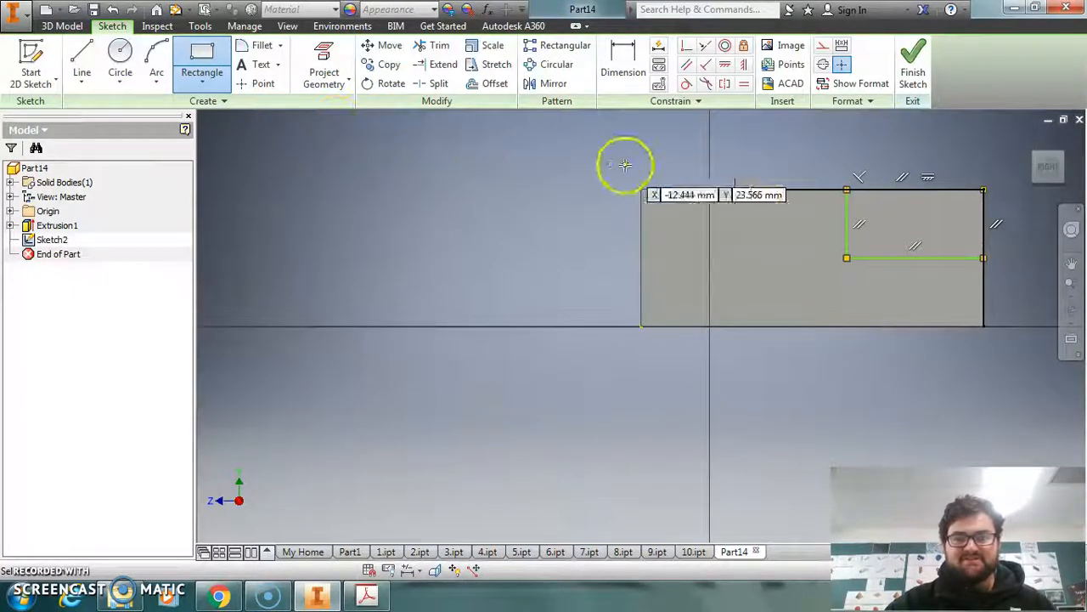
{"action": "key", "text": "ctrl+z"}
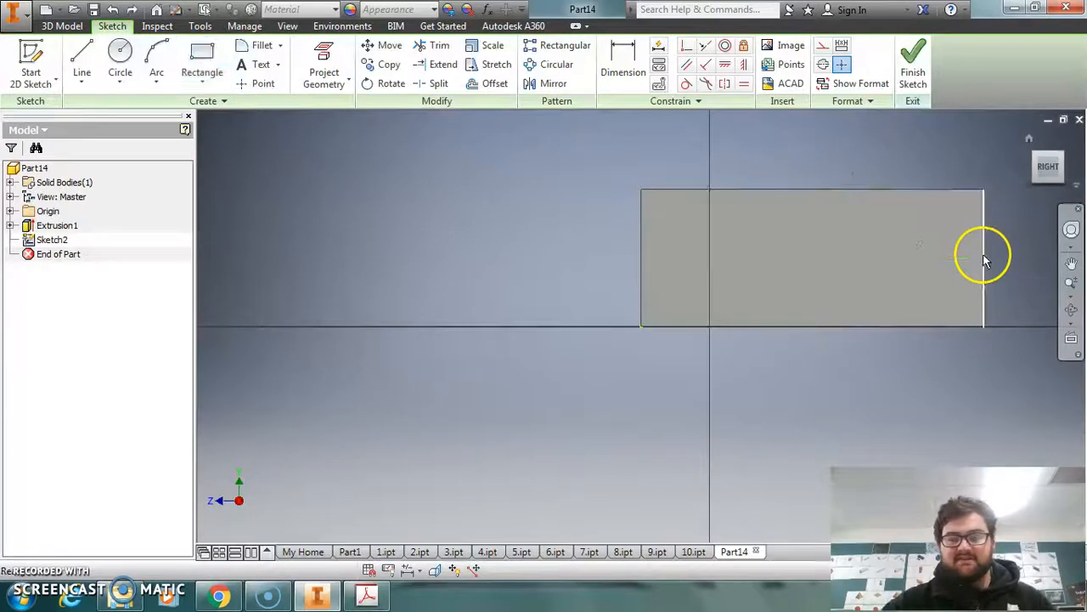
Sketch a 20 by 10 mm rectangle on the face from the upper corner at the long leg's free end.
{"action": "left_click", "coordinate": [201, 56]}
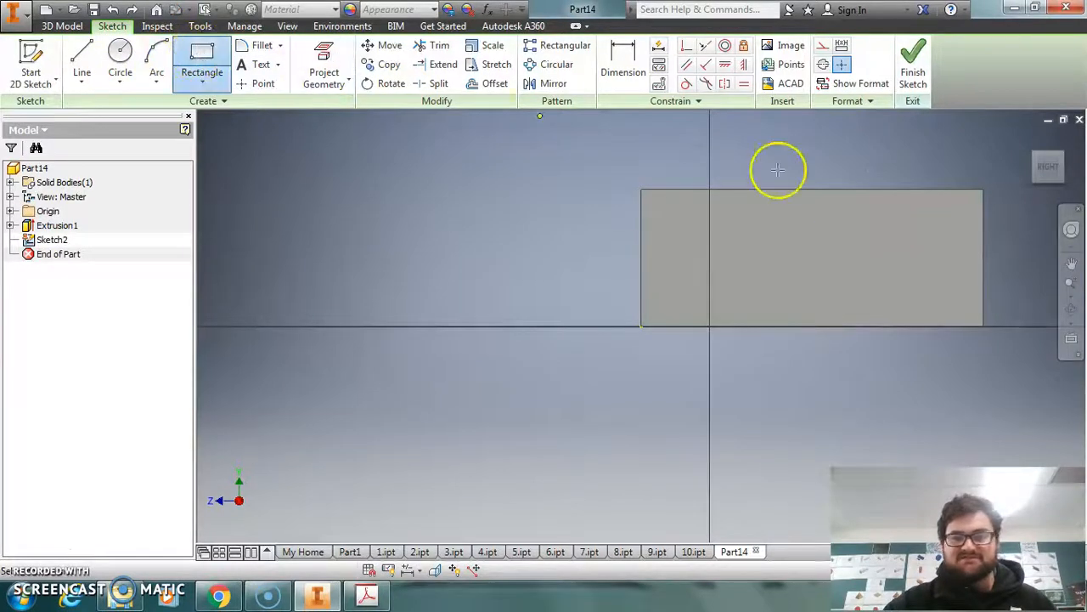
{"action": "left_click", "coordinate": [983, 190]}
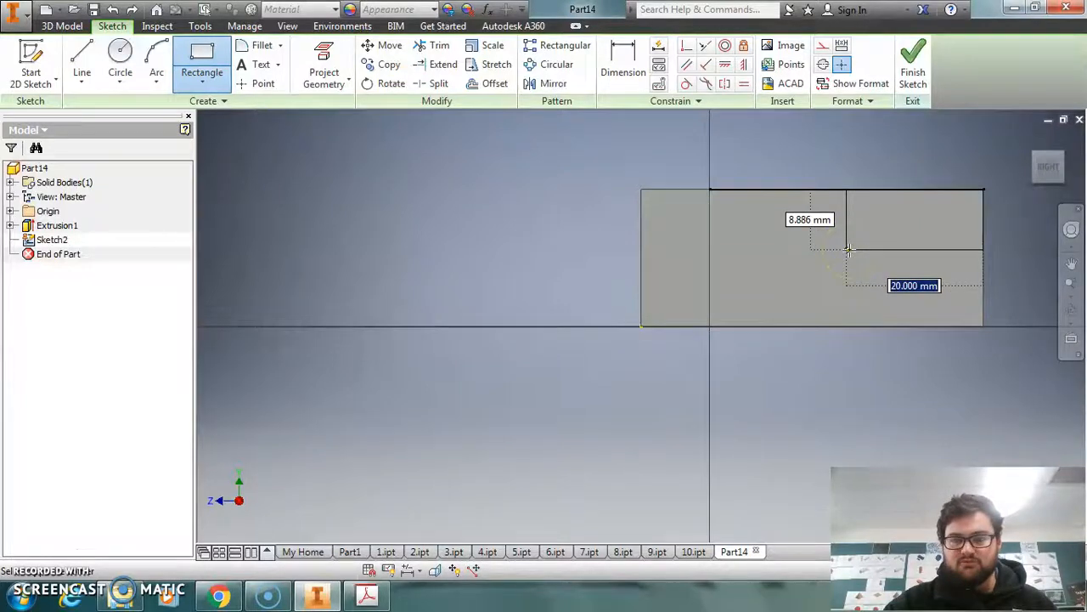
{"action": "type", "text": "20"}
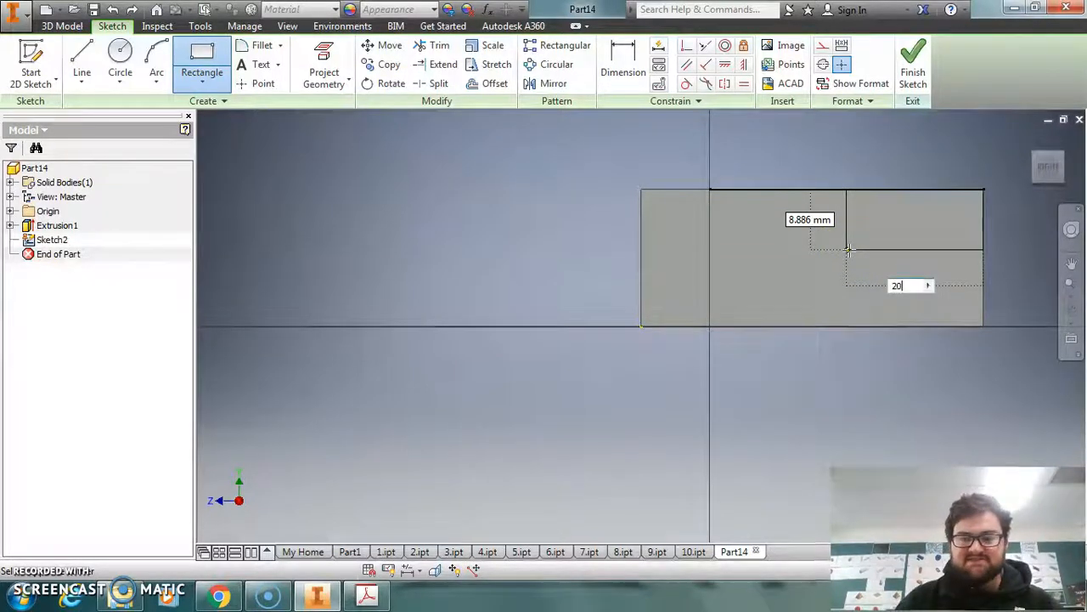
{"action": "key", "text": "Tab"}
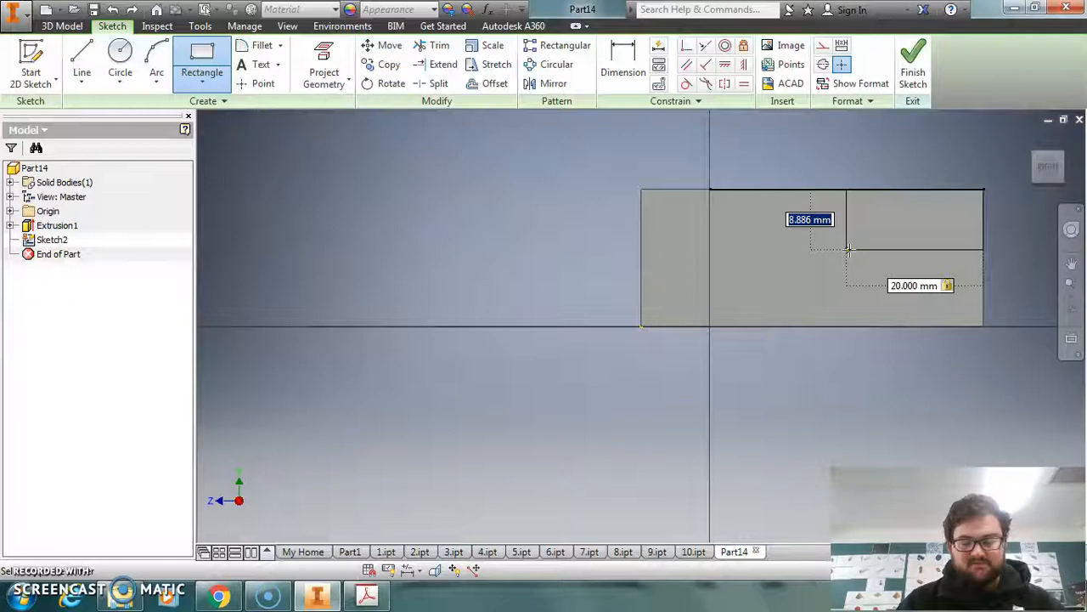
{"action": "type", "text": "10"}
{"action": "key", "text": "Return"}
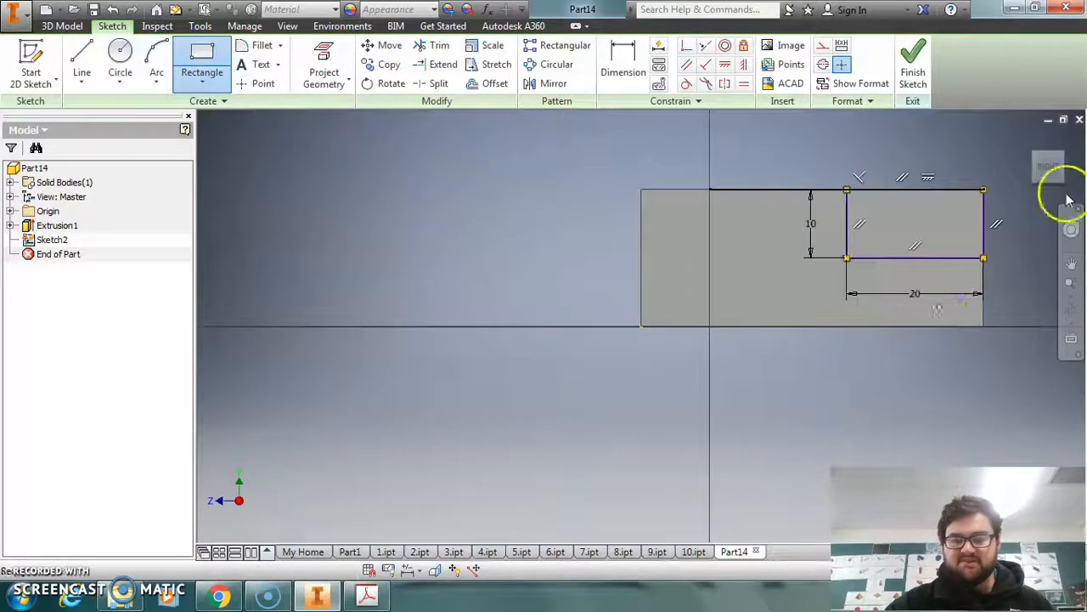
Cut the 20 by 10 mm rectangle through the long leg's free end with a 33.75 mm Extrude directed into the block.
{"action": "left_click", "coordinate": [58, 26]}
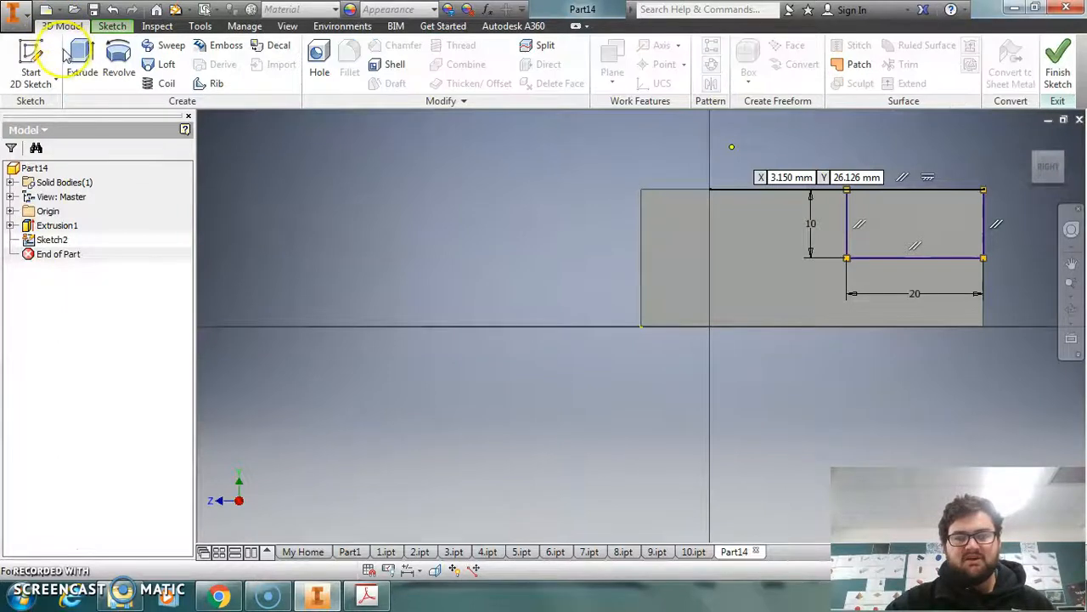
{"action": "left_click", "coordinate": [81, 59]}
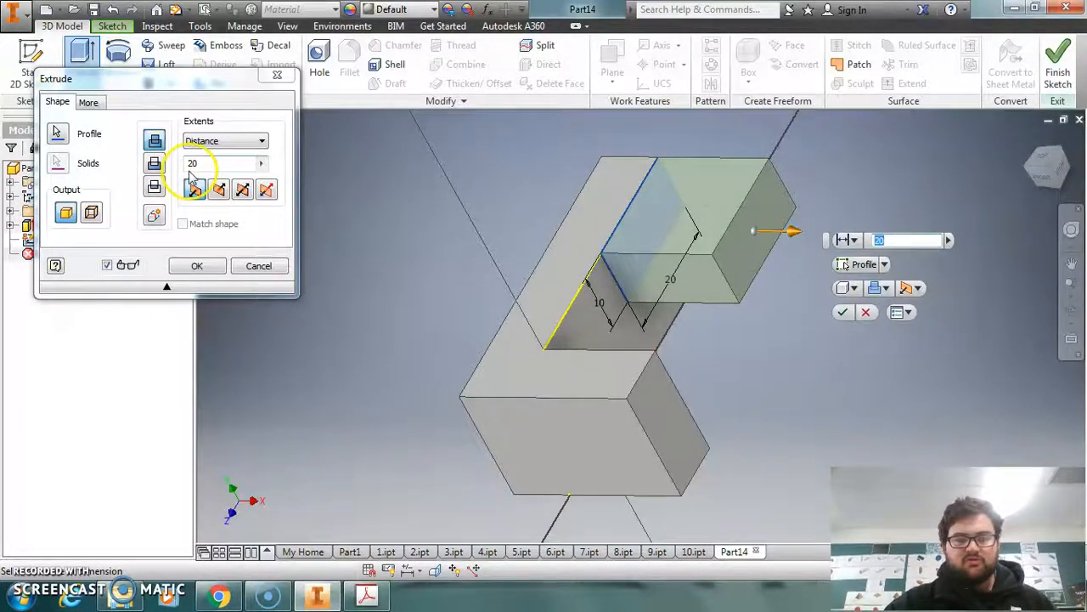
{"action": "left_click", "coordinate": [155, 163]}
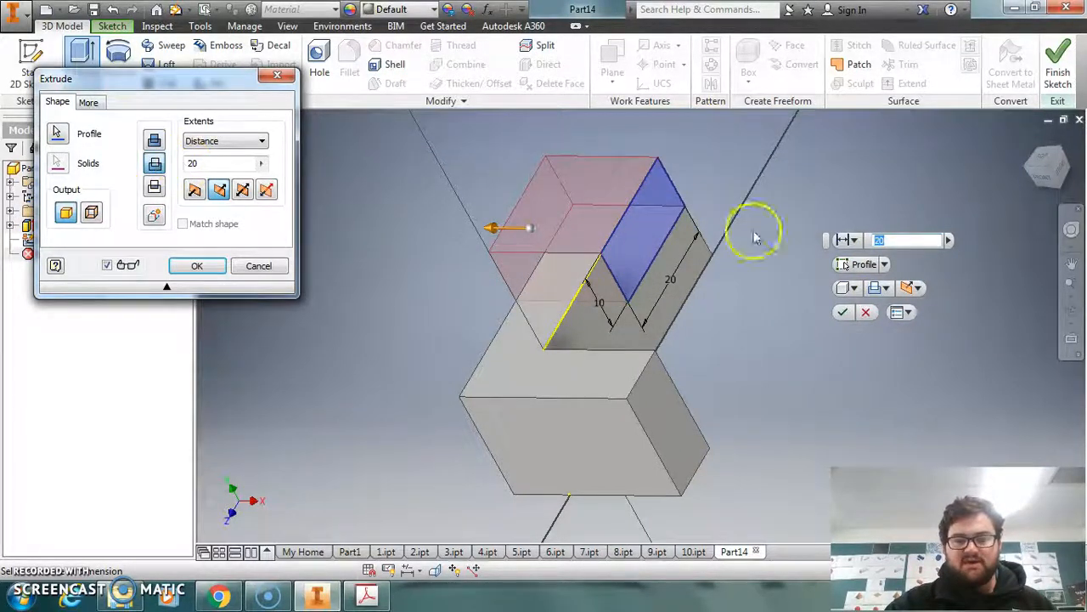
{"action": "left_click", "coordinate": [886, 288]}
{"action": "left_click", "coordinate": [900, 326]}
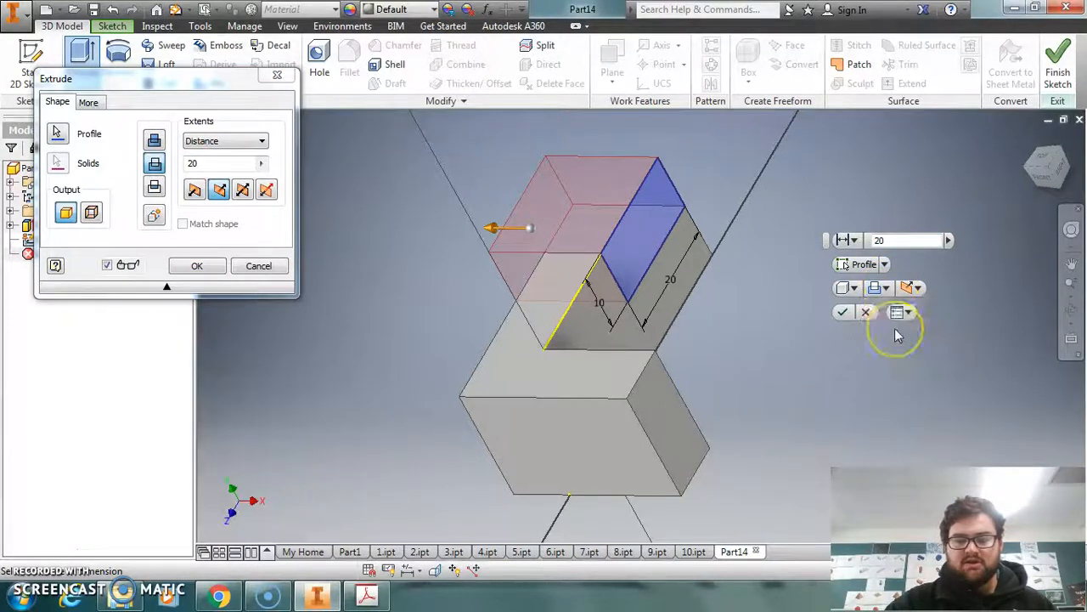
{"action": "left_click", "coordinate": [661, 296]}
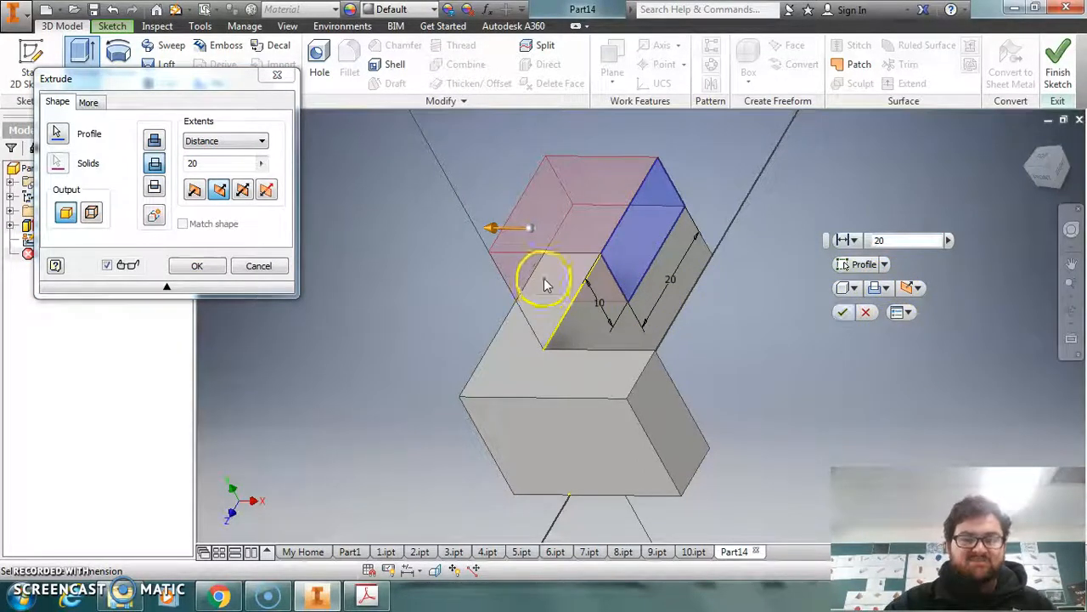
{"action": "left_click_drag", "start_coordinate": [493, 229], "coordinate": [417, 228]}
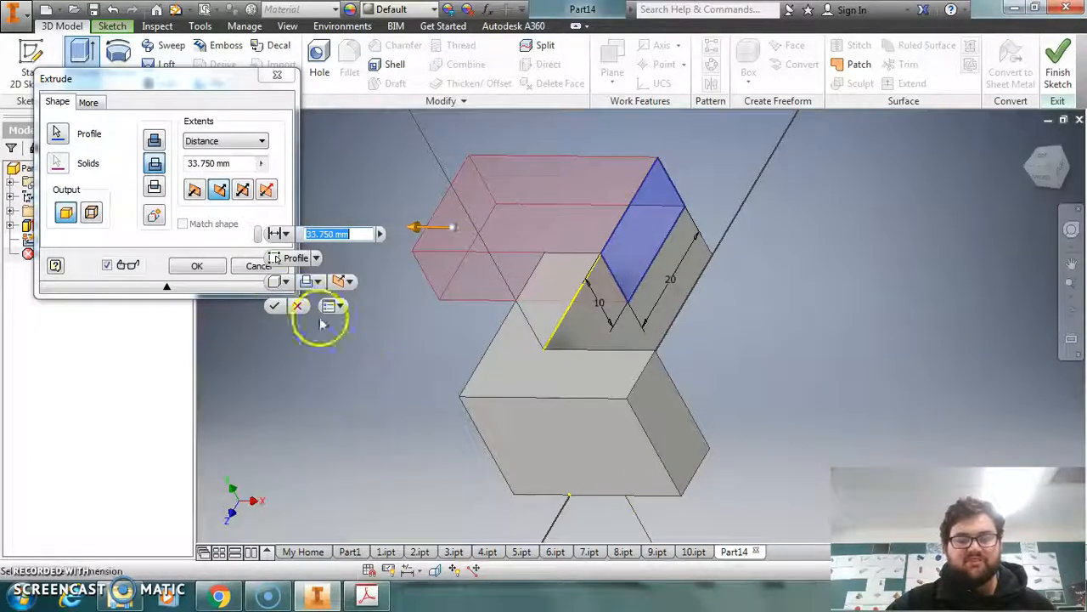
{"action": "left_click", "coordinate": [275, 307]}
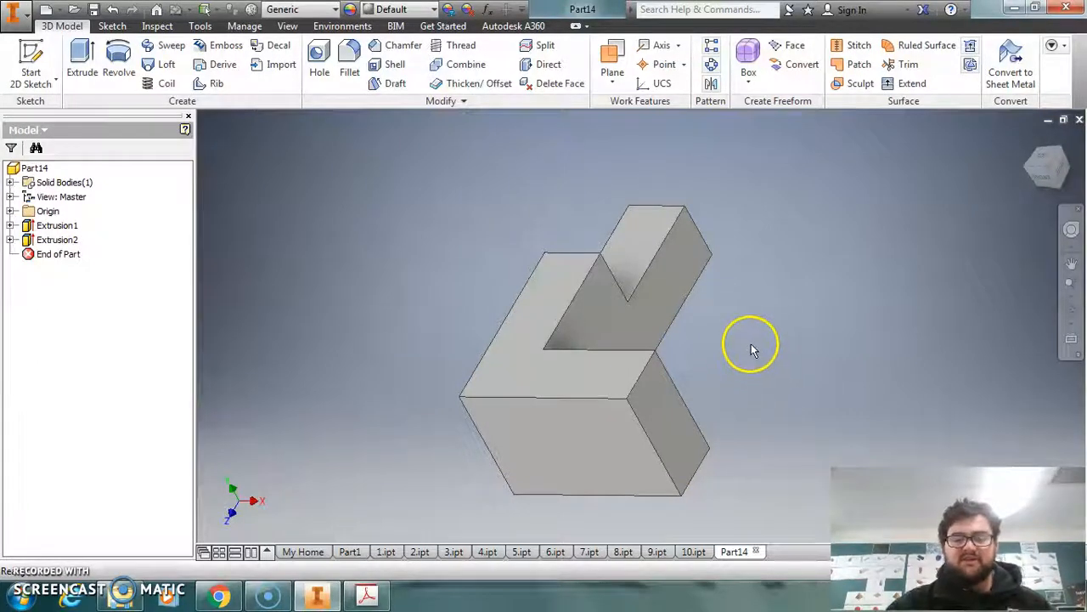
Save the part as 11 in the Shapes folder as an Autodesk Inventor part file.
{"action": "left_click", "coordinate": [92, 11]}
{"action": "type", "text": "11"}
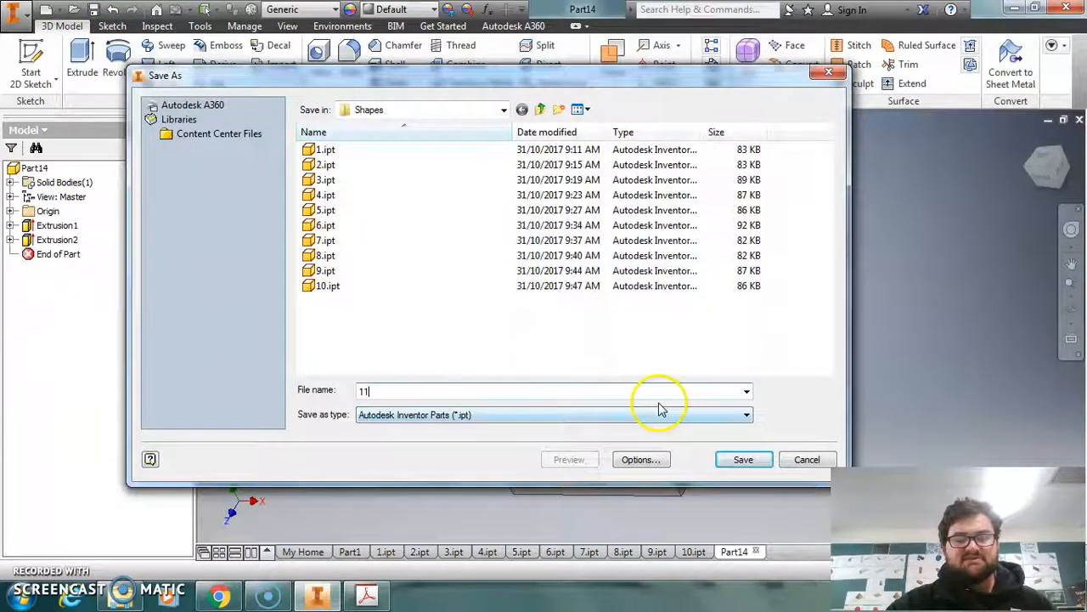
{"action": "left_click", "coordinate": [744, 459]}
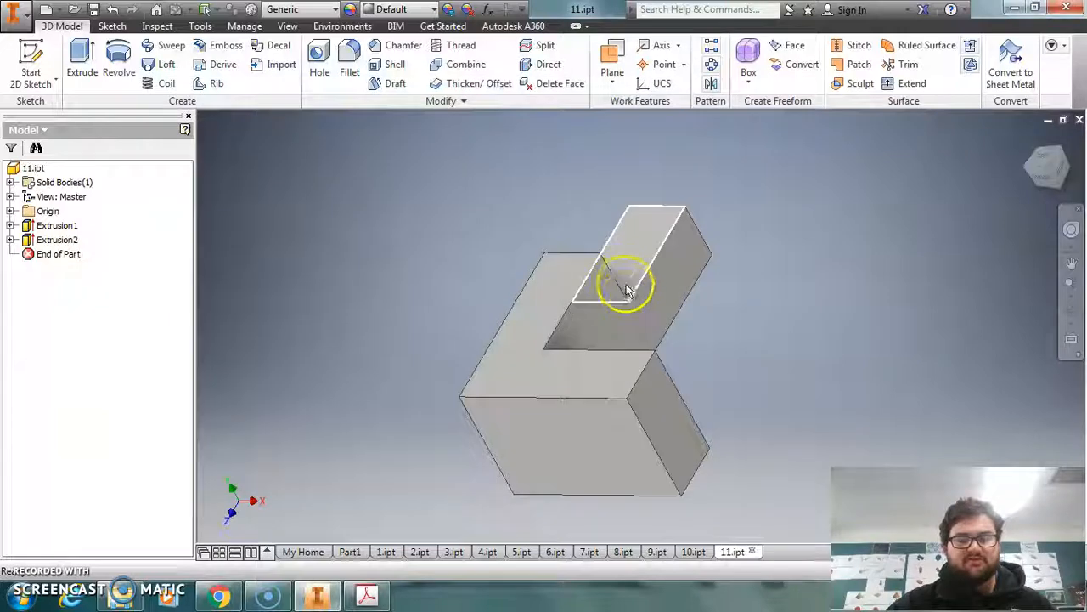